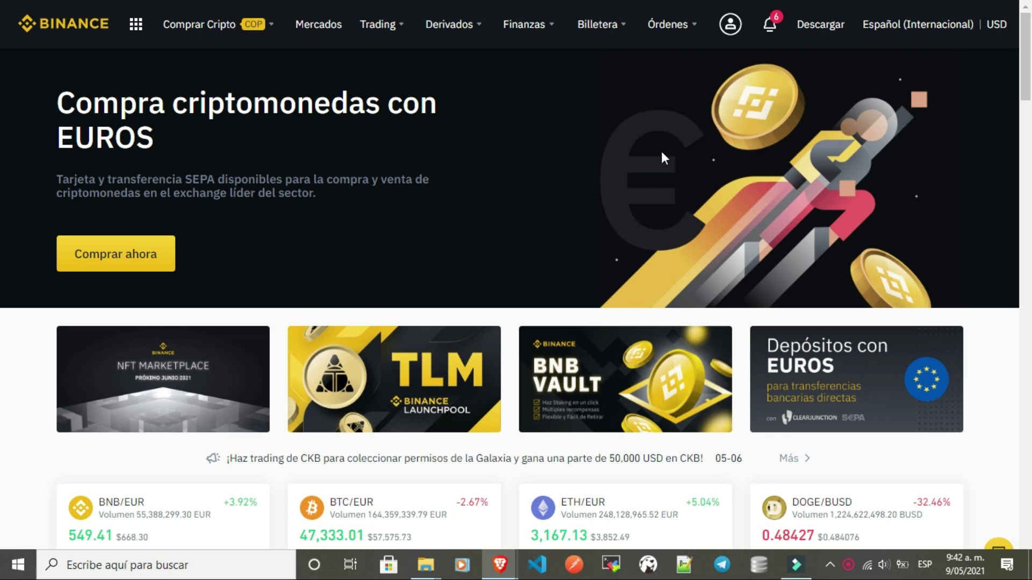
- Open the account's identity verification for personal data and choose Colombia as the country of residence
mouse_move(732, 31)
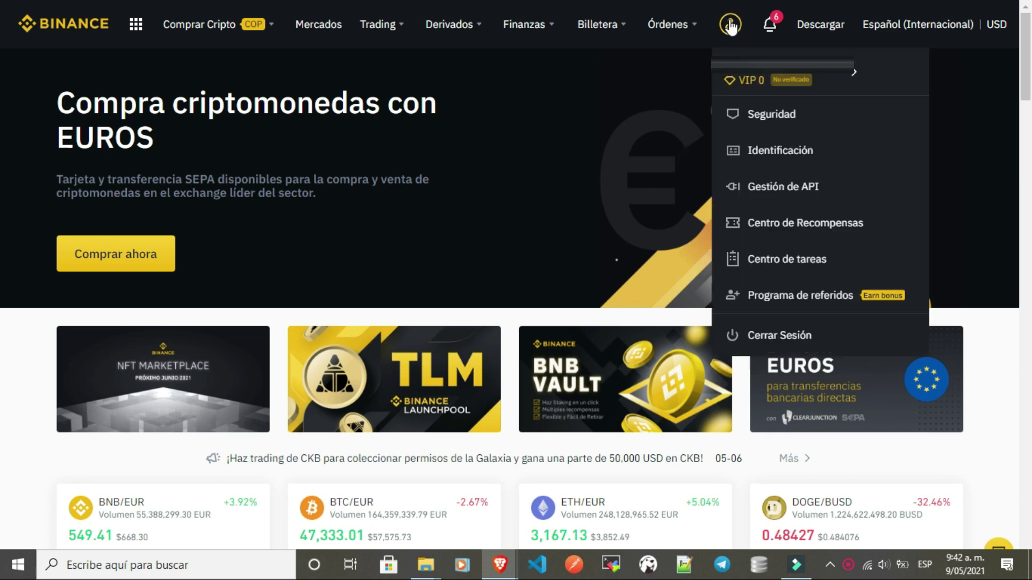
left_click(789, 152)
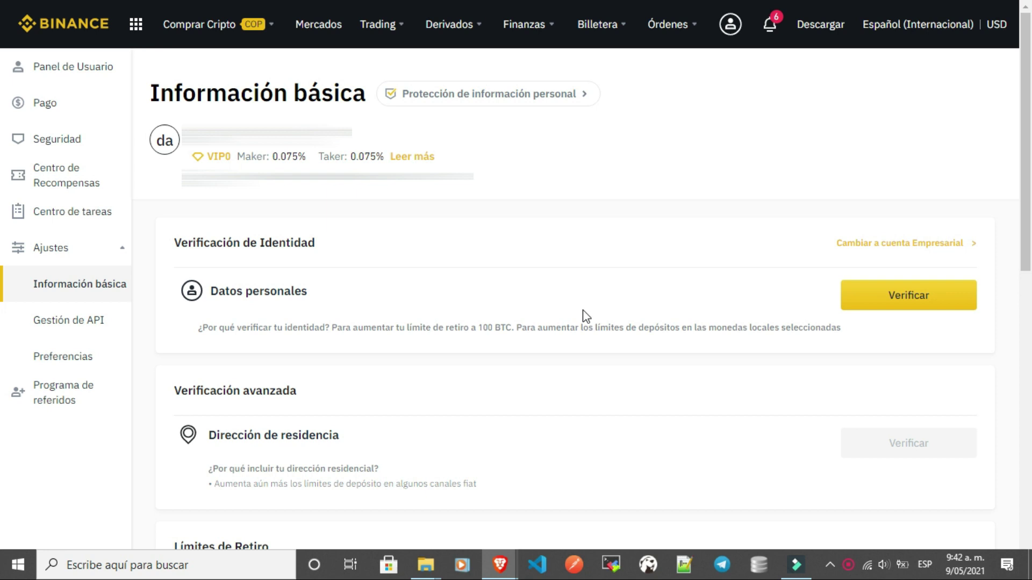
left_click(909, 302)
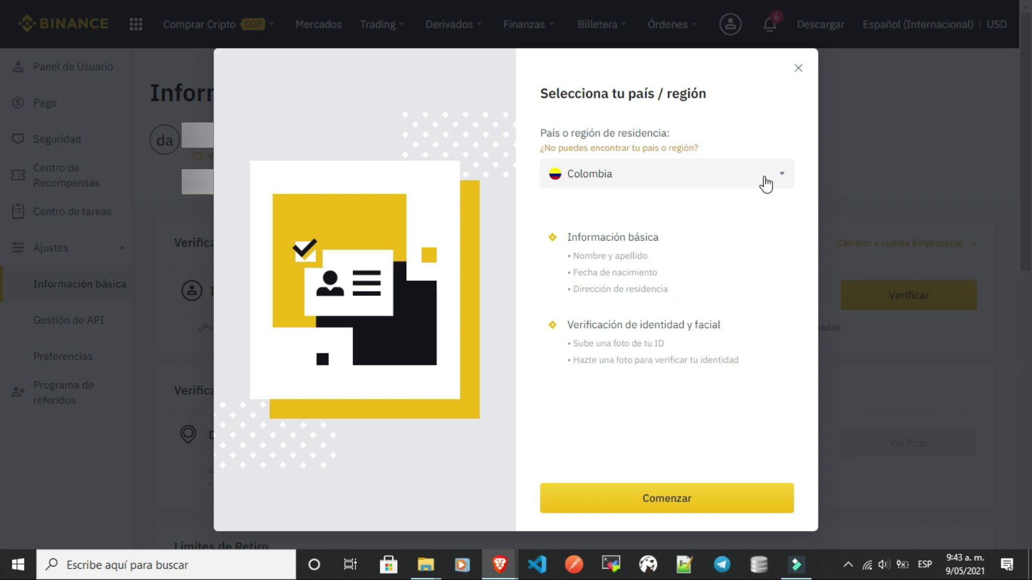
left_click(765, 184)
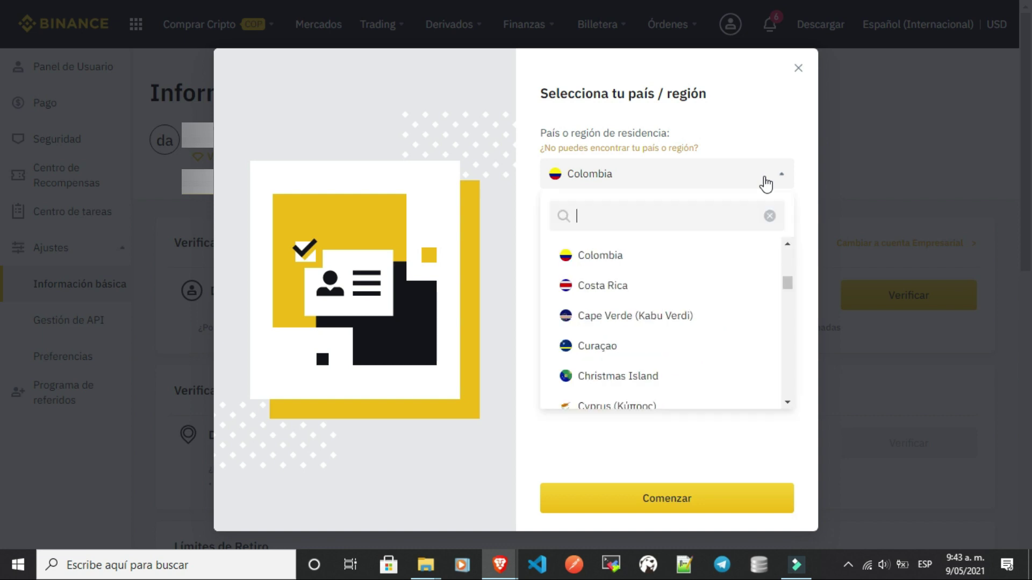
left_click(621, 254)
- Review the listed basic information requirements and the ID photo and facial verification requirements
left_click_drag(567, 237, 688, 251)
left_click(597, 262)
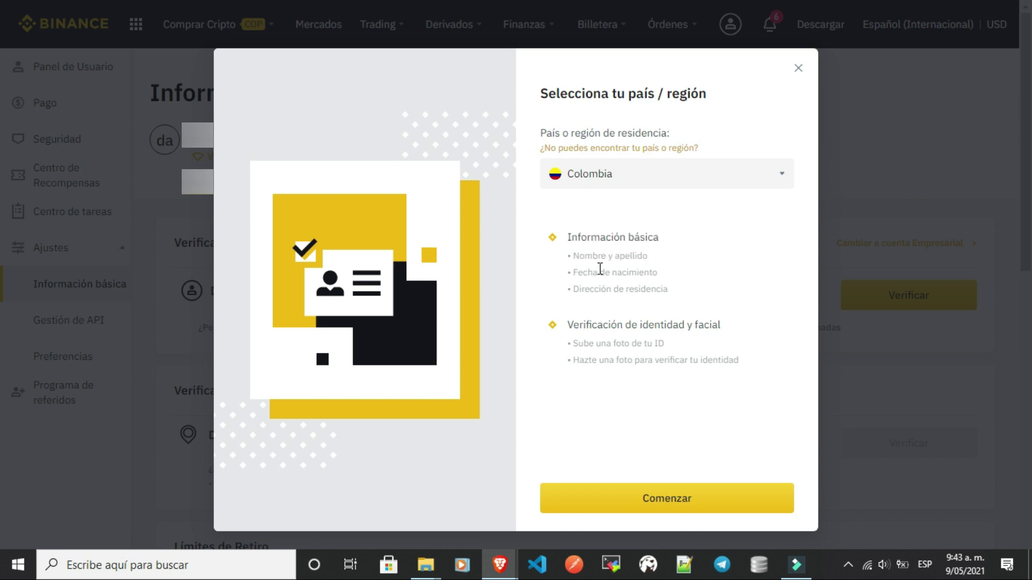
left_click_drag(564, 254, 679, 250)
left_click_drag(567, 275, 699, 281)
left_click_drag(567, 292, 697, 297)
left_click_drag(564, 324, 728, 329)
left_click_drag(572, 346, 683, 346)
left_click(661, 346)
left_click_drag(569, 360, 739, 371)
left_click(707, 364)
- Start the identity verification form and enter the account holder's first name and surname, leaving the middle name blank
left_click(682, 499)
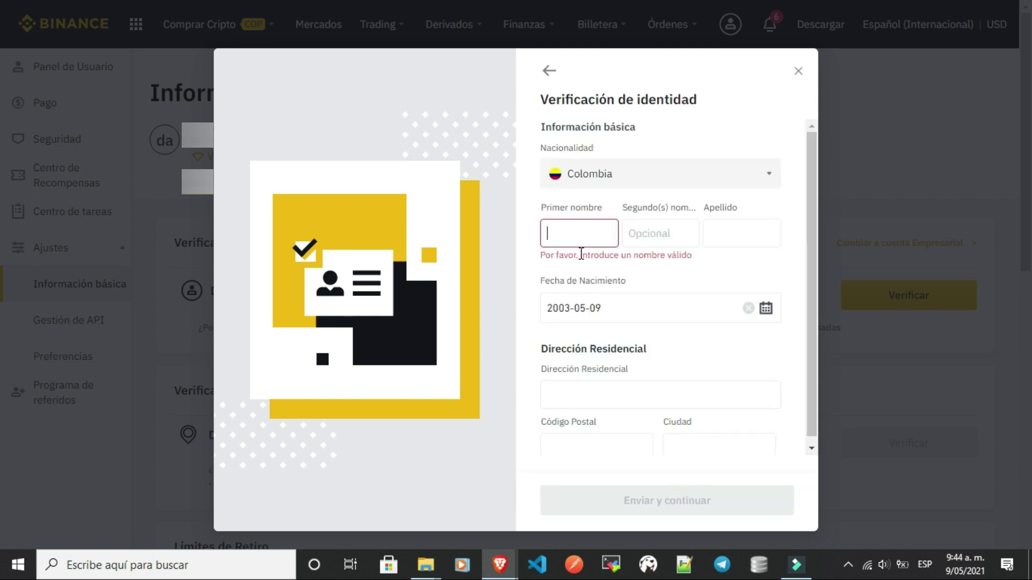
left_click(583, 239)
type("Da")
key("Tab")
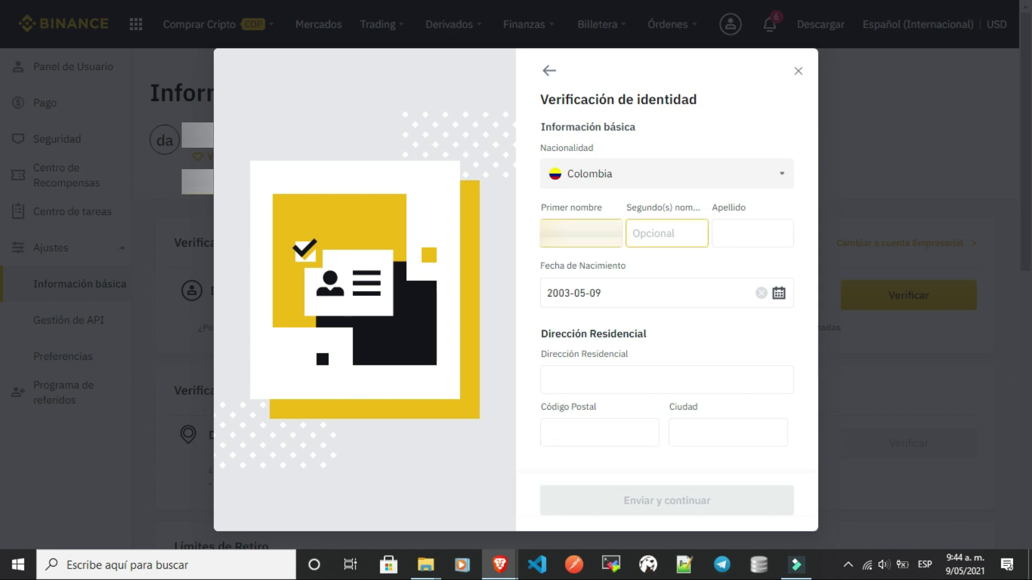
key("Tab")
type("Ro")
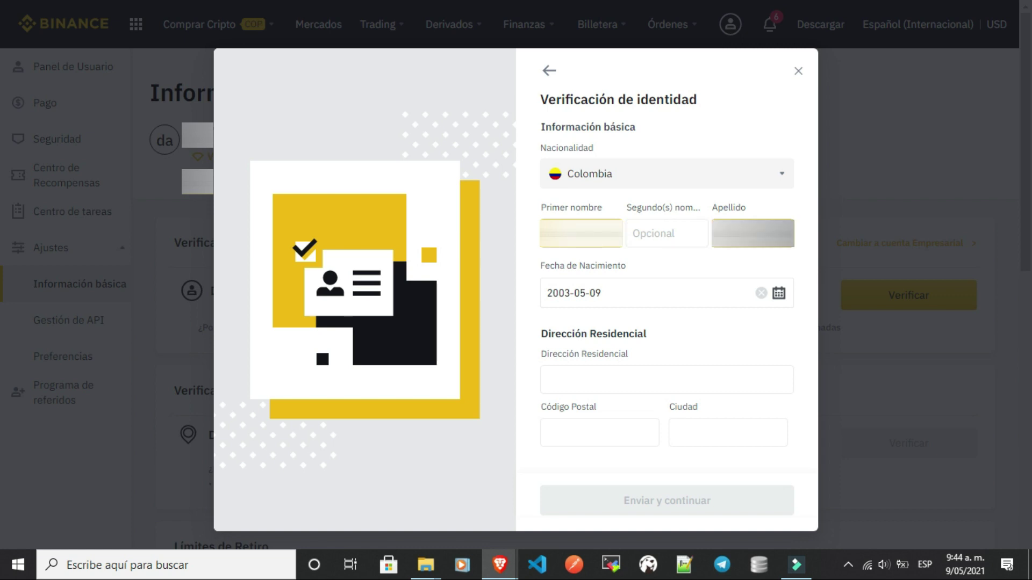
- Set the account holder's date of birth by choosing its year, month and day in the calendar
key("Tab")
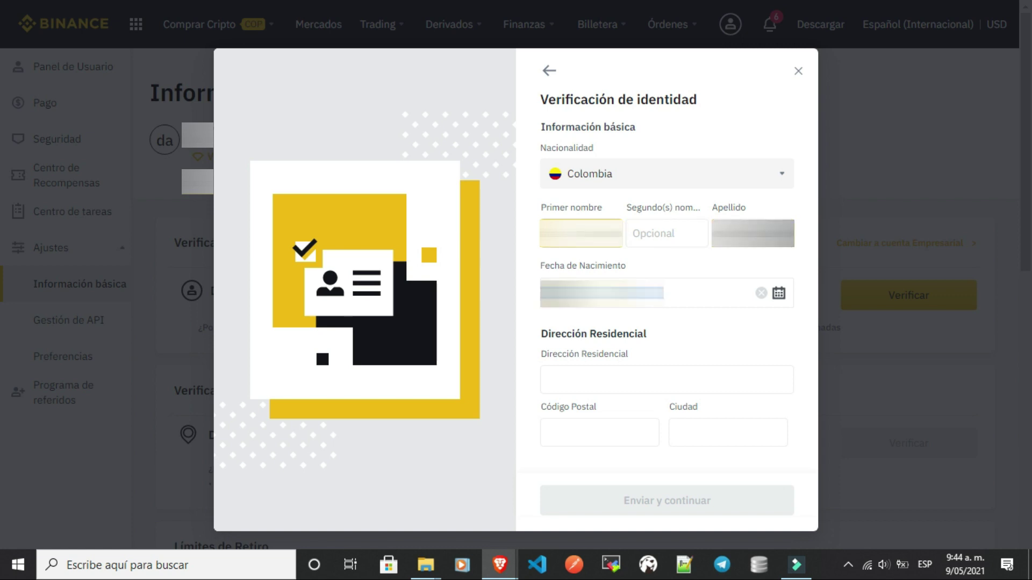
left_click(602, 293)
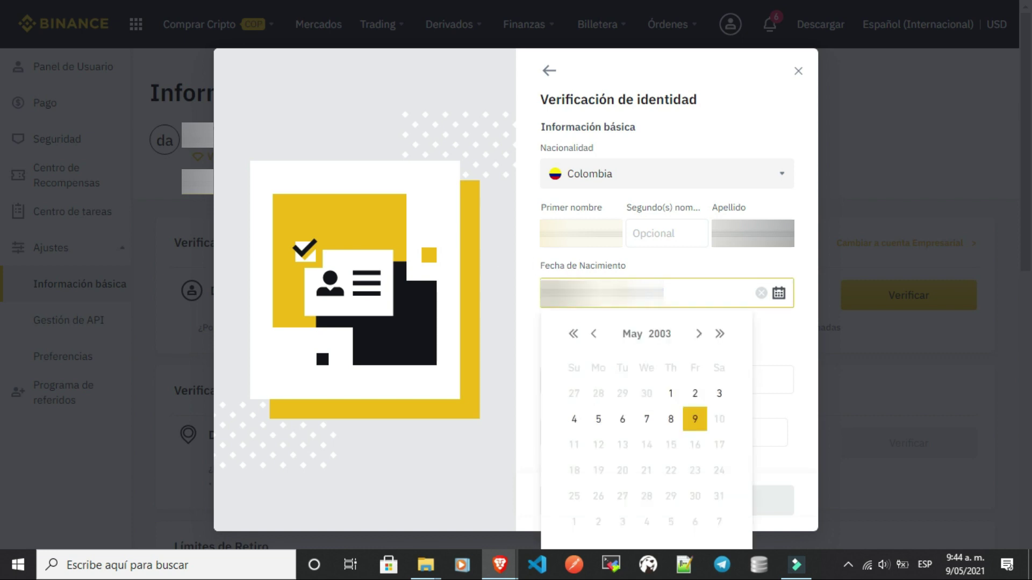
left_click(647, 334)
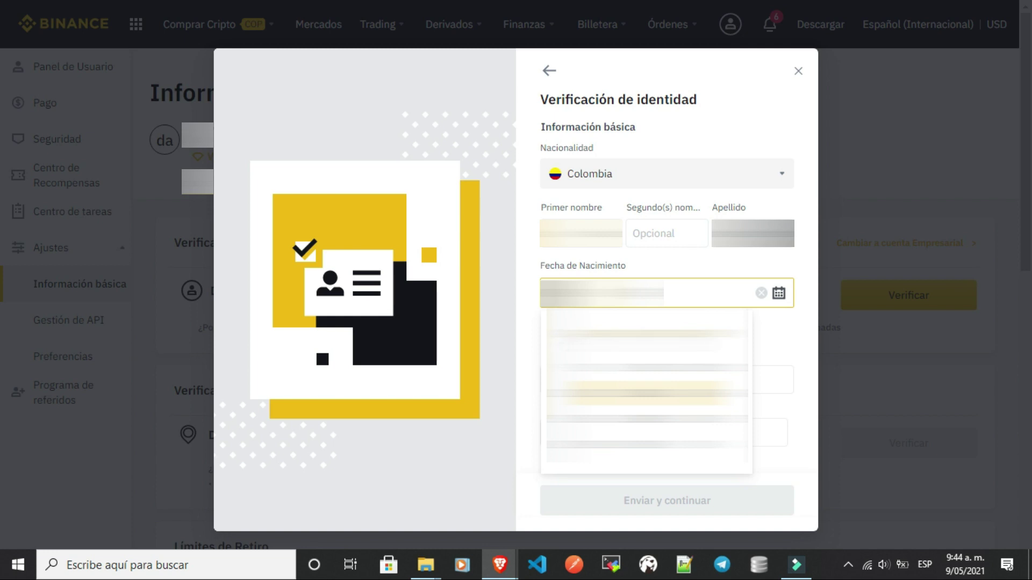
scroll(647, 387, "down", 1)
left_click(647, 368)
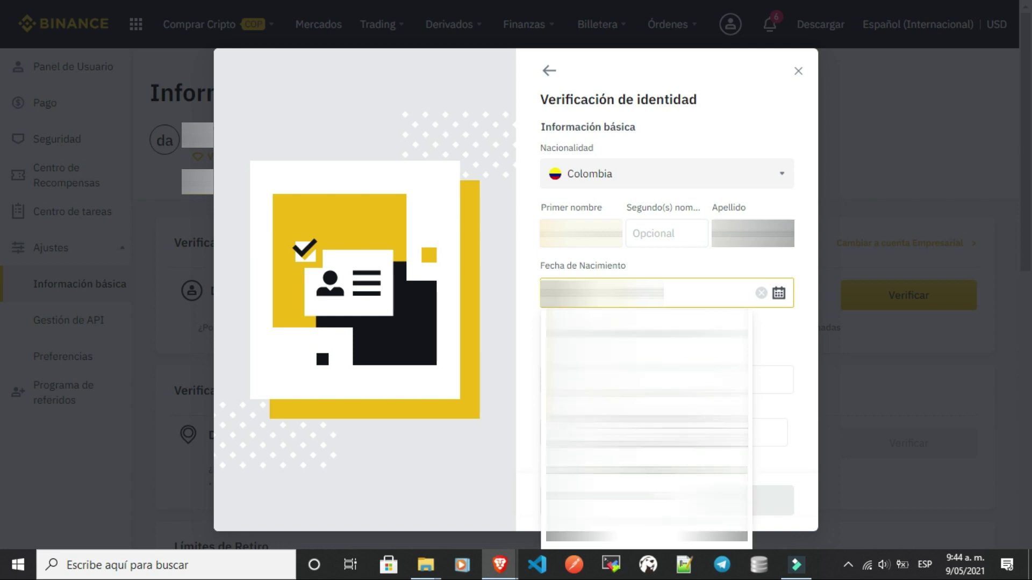
left_click(688, 432)
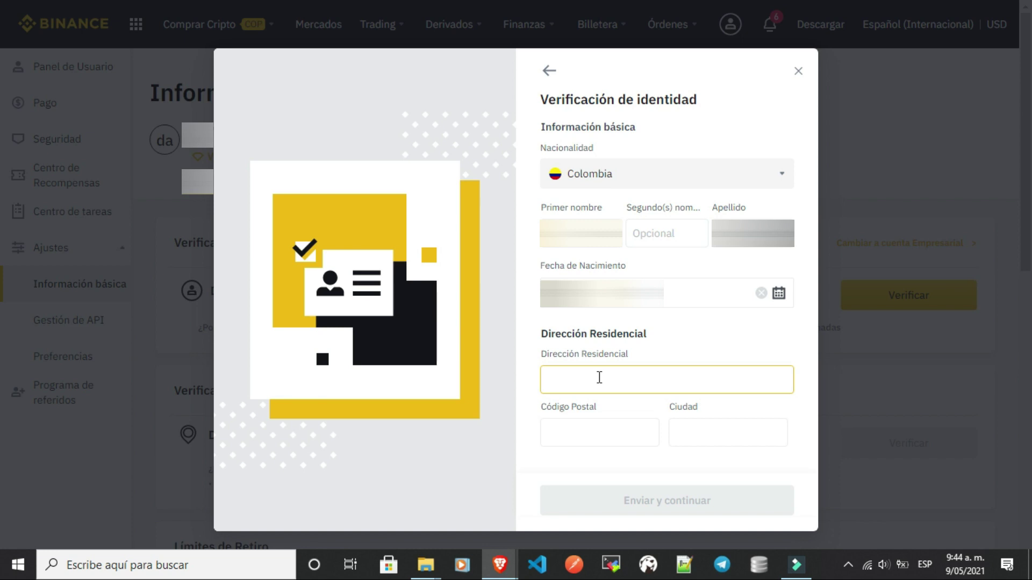
- Fill in the residential address, postal code and city, and submit the basic information
key("ctrl+v")
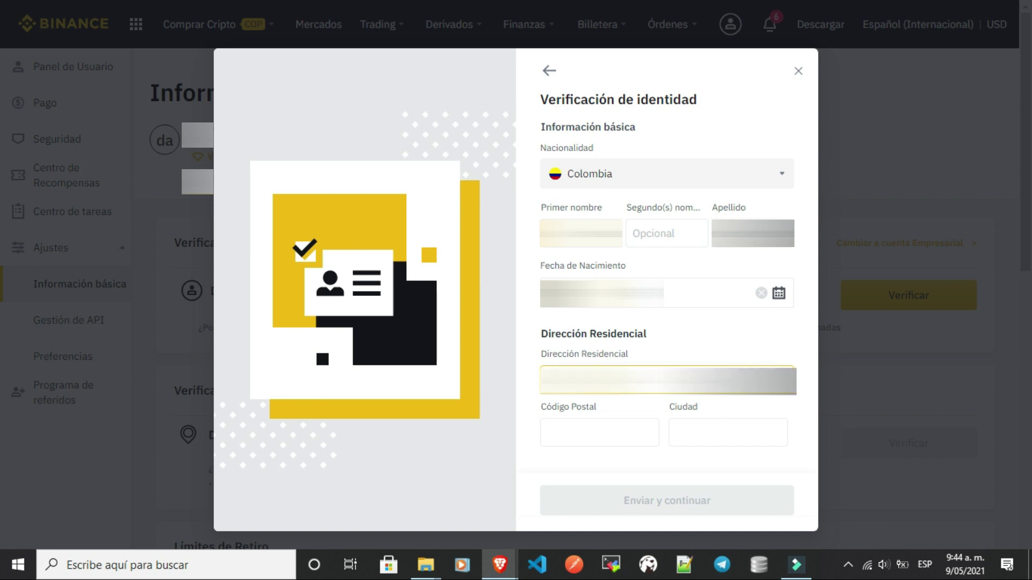
left_click(606, 431)
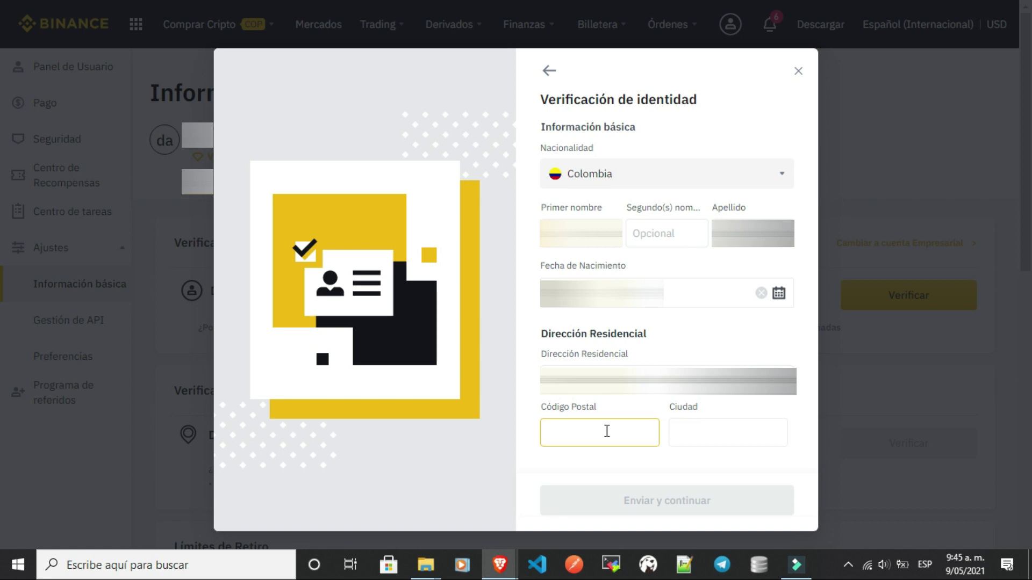
key("ctrl+v")
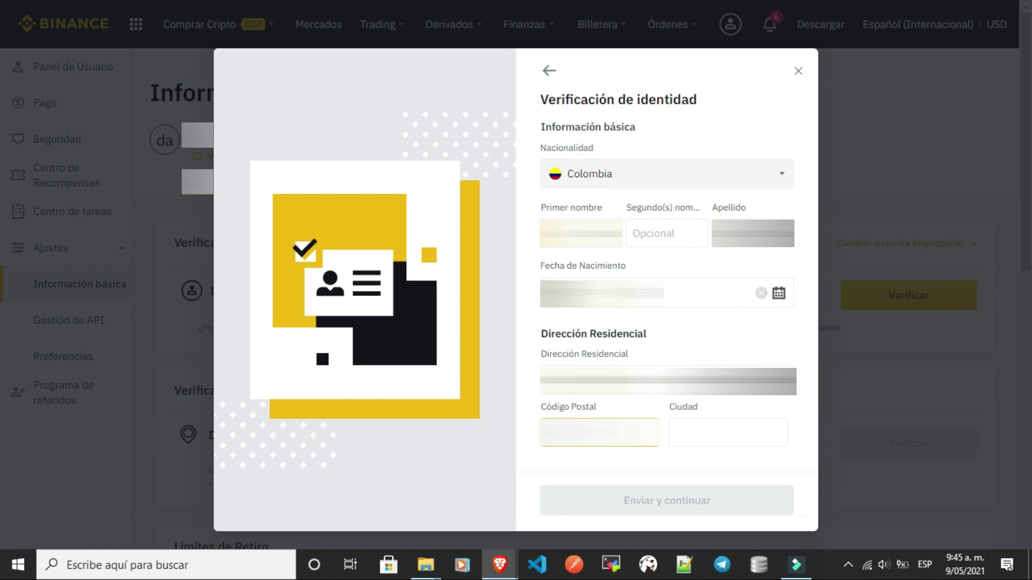
left_click(675, 432)
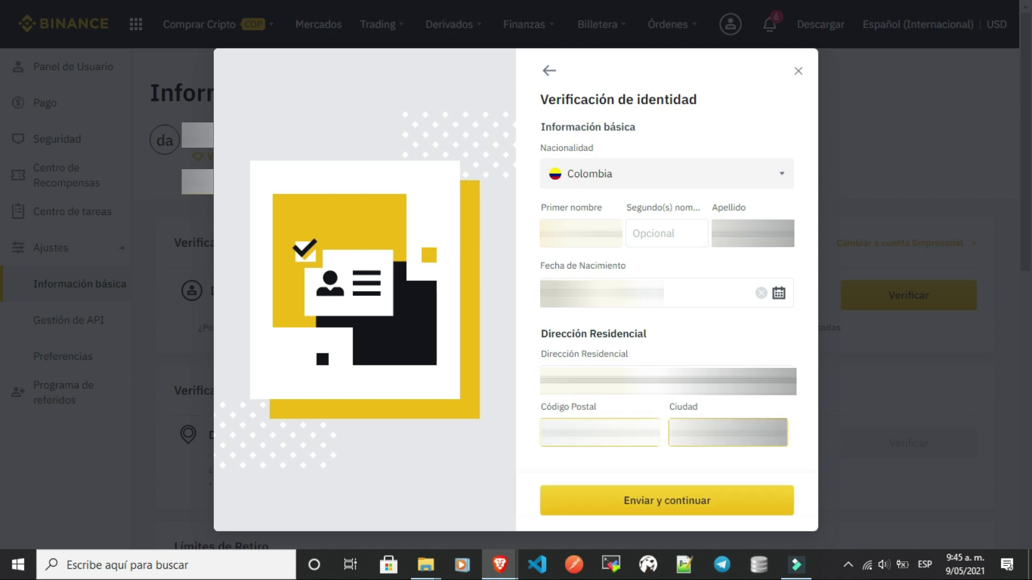
left_click(642, 504)
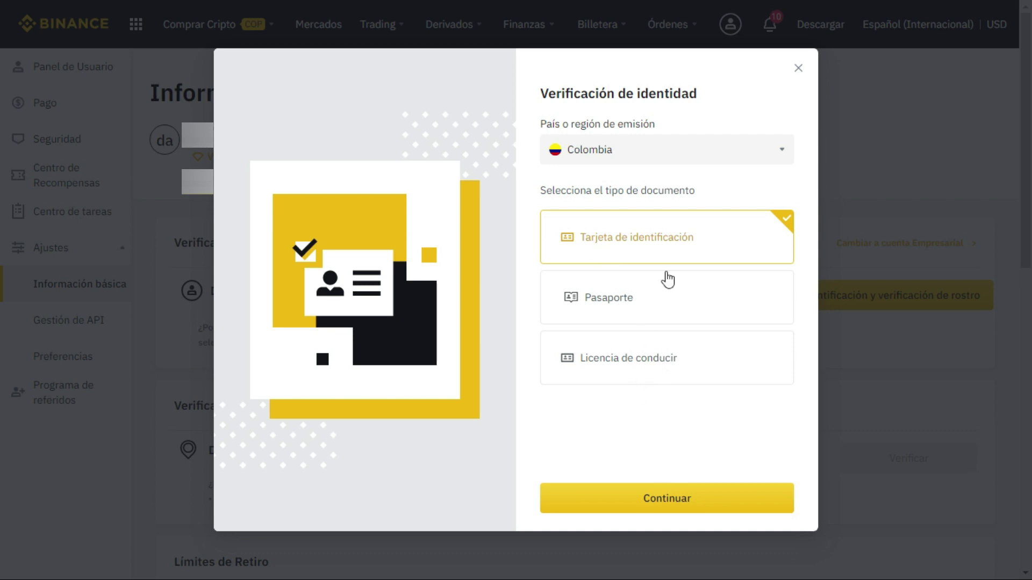
- Continue with Tarjeta de identificación as the Colombian document type and upload the photo of its front side
left_click(679, 501)
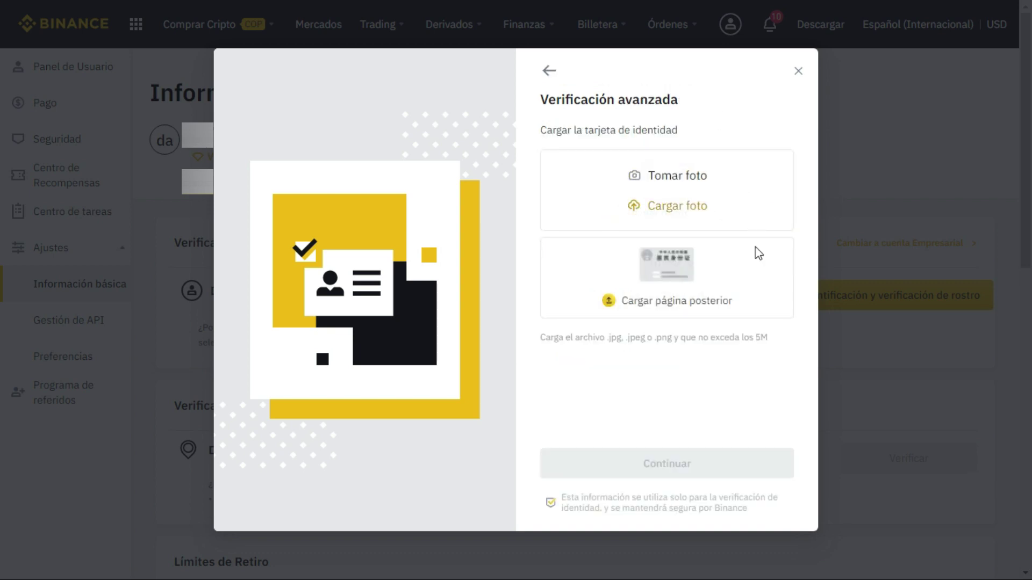
mouse_move(722, 276)
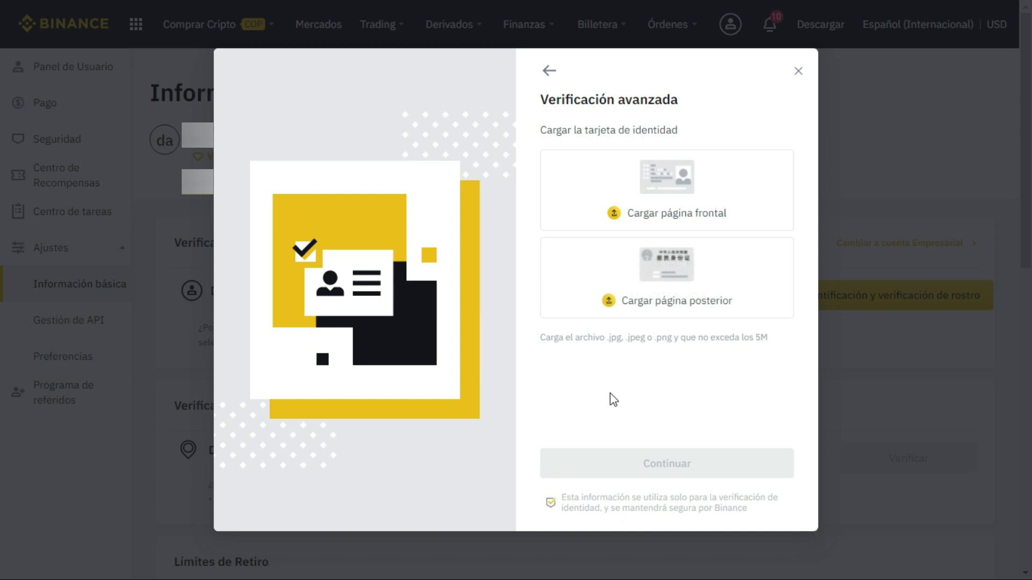
mouse_move(713, 196)
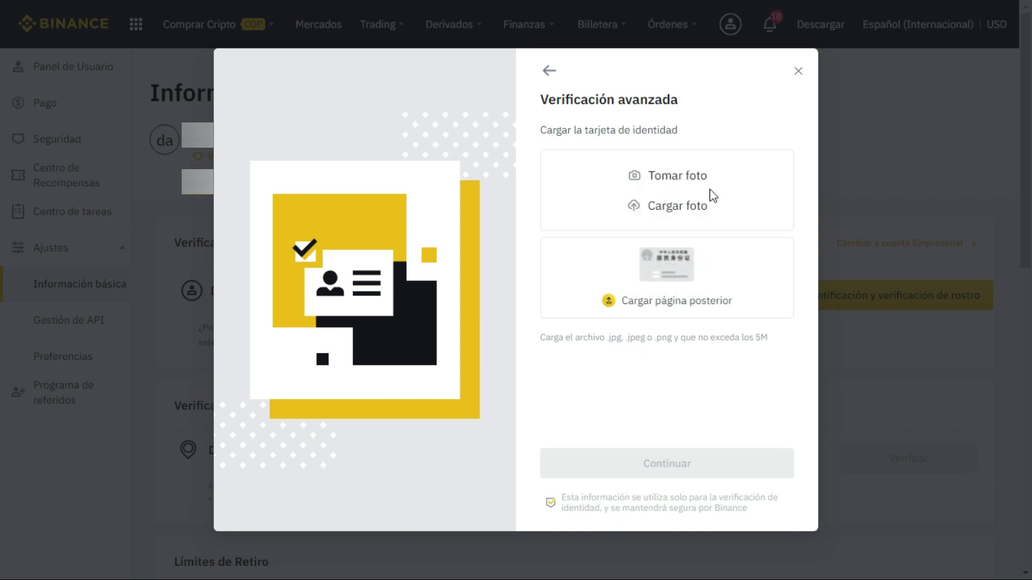
left_click(687, 214)
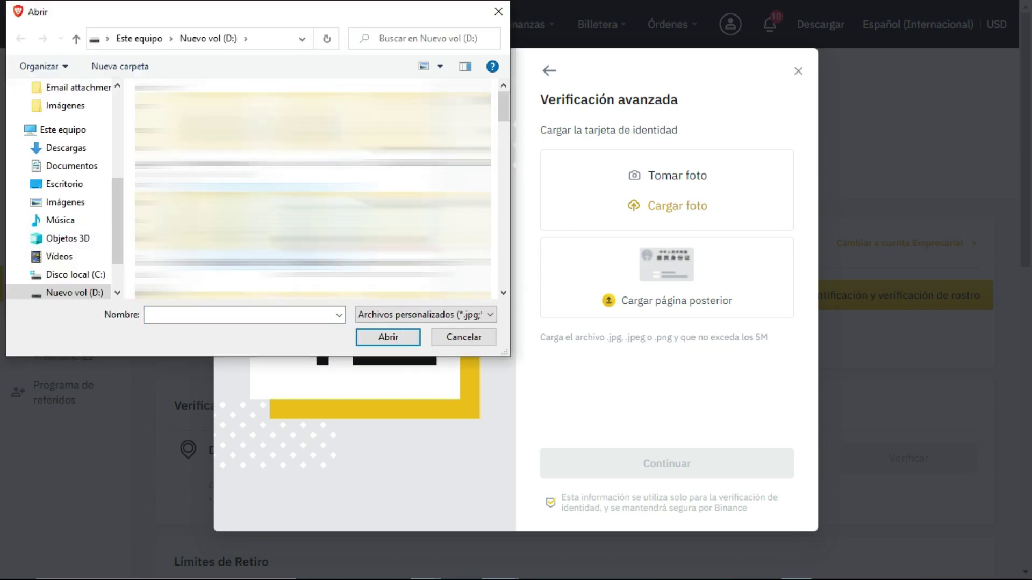
double_click(359, 231)
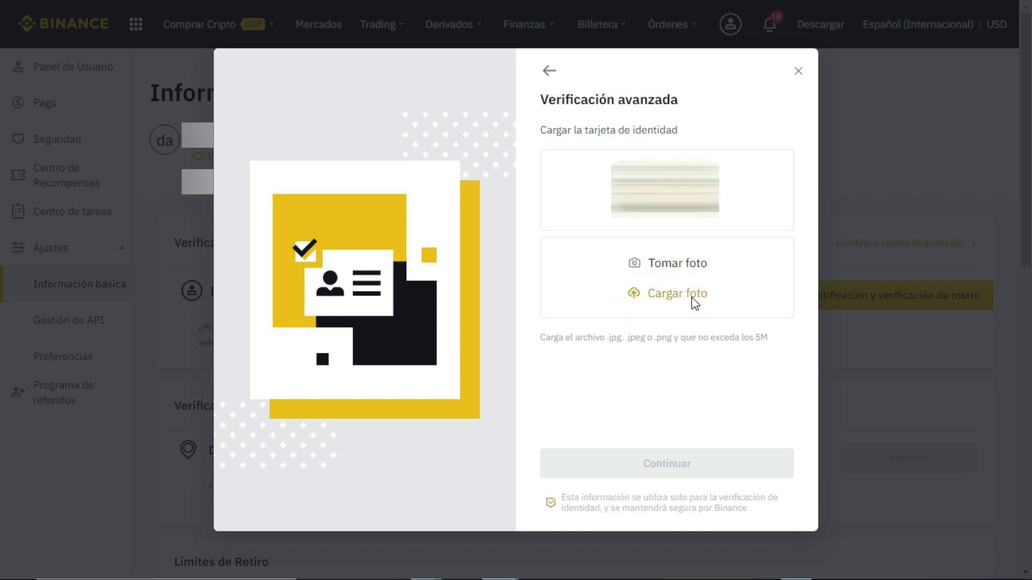
- Upload the photo of the identity card's back side, check the accepted file formats and size limit, and continue
left_click(691, 298)
double_click(314, 228)
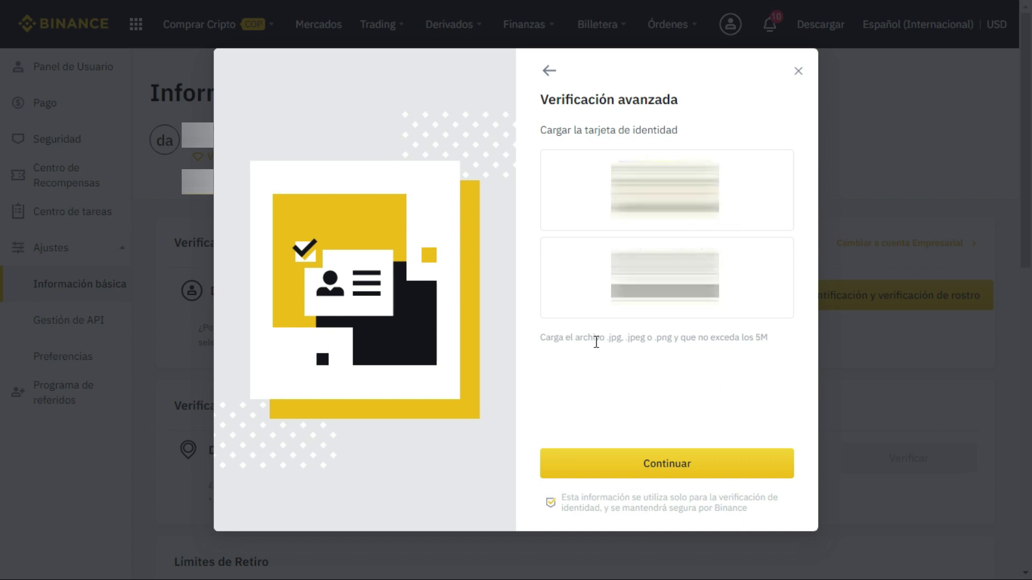
left_click_drag(607, 340, 646, 338)
left_click(665, 341)
left_click_drag(767, 339, 754, 339)
left_click(695, 378)
left_click(682, 463)
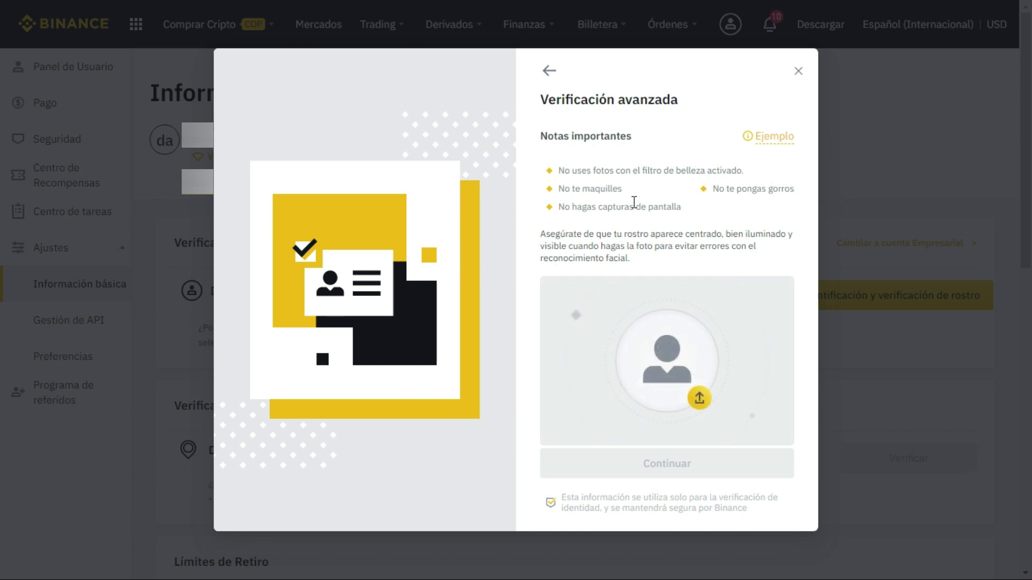
- Check the example portrait, upload a face photo from disk with all file types listed, and continue
mouse_move(686, 381)
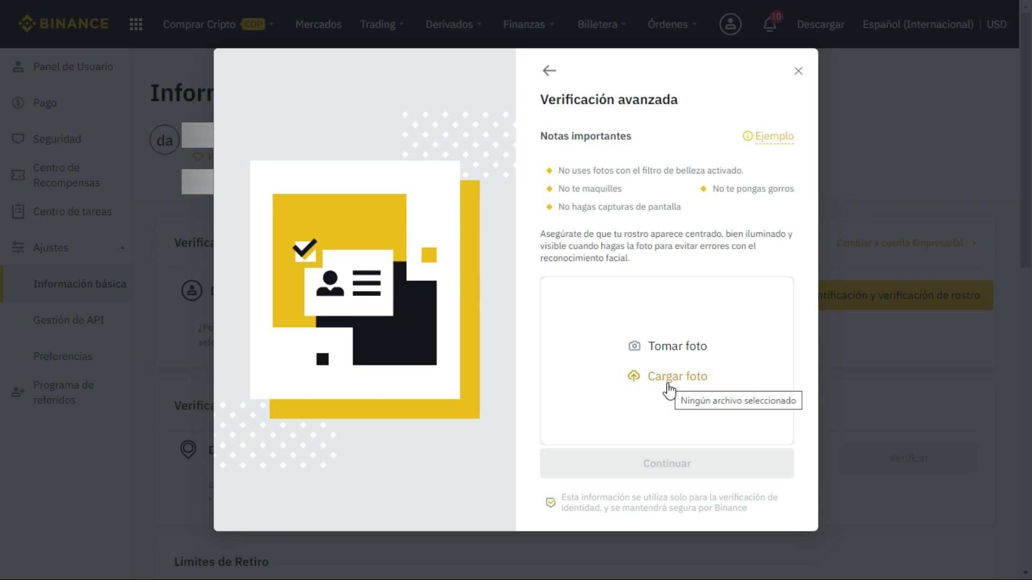
mouse_move(775, 136)
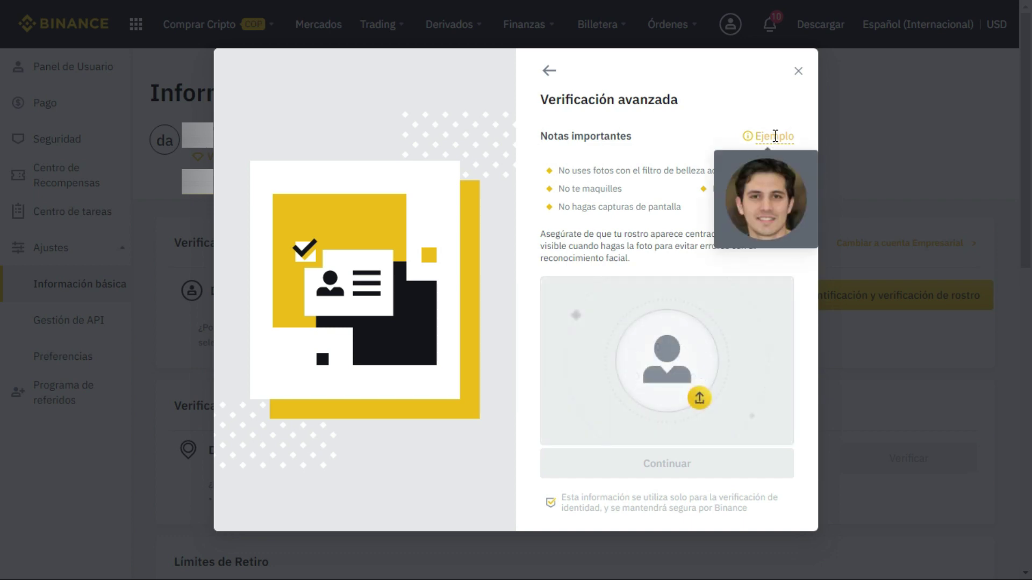
left_click_drag(539, 99, 648, 99)
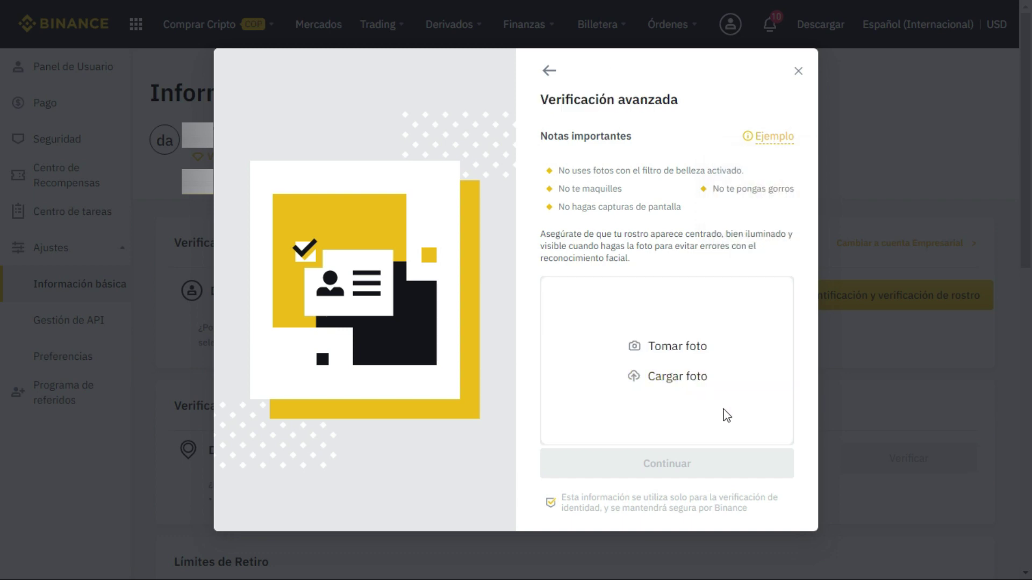
left_click(679, 378)
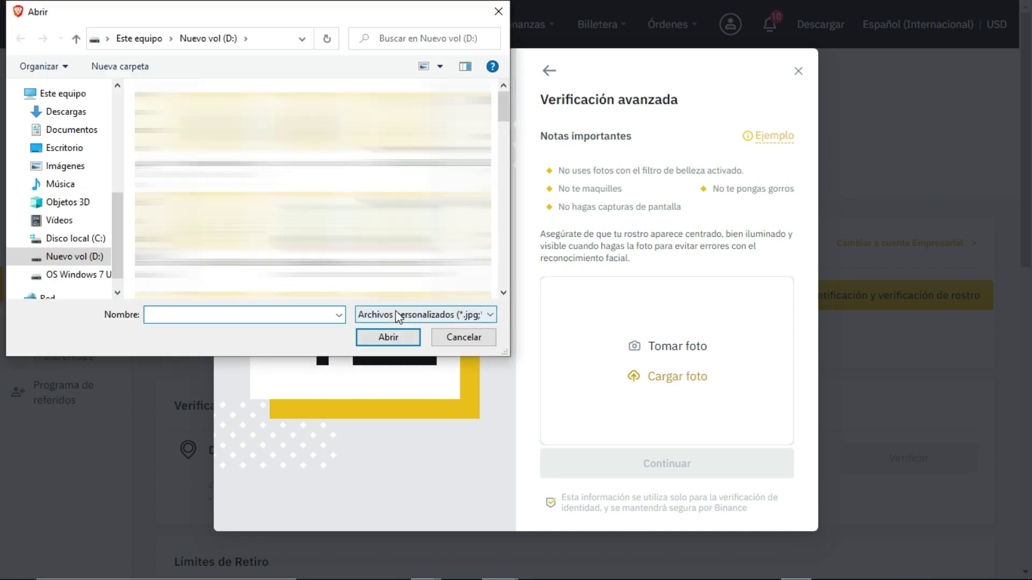
left_click(403, 314)
left_click(408, 338)
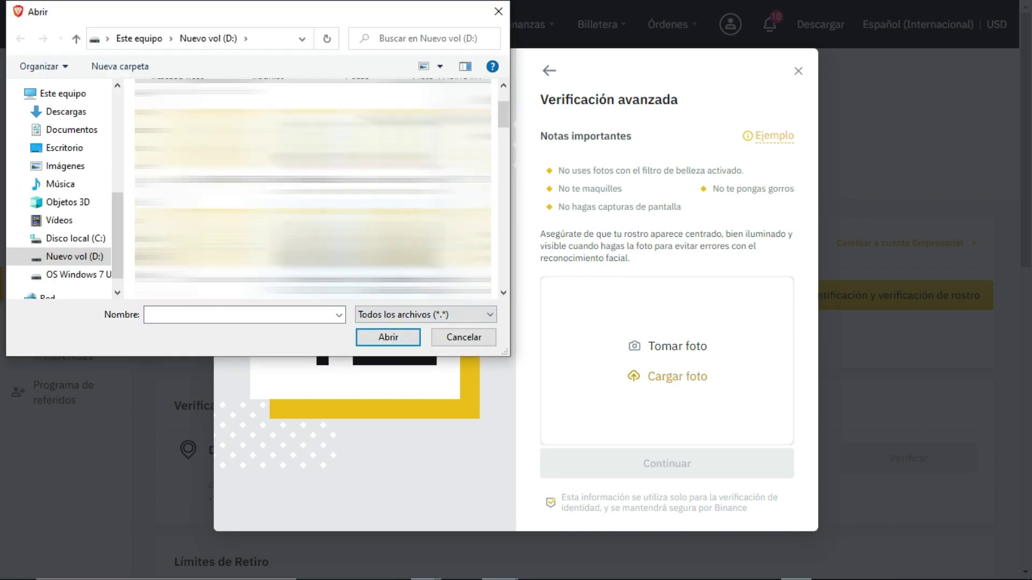
double_click(313, 236)
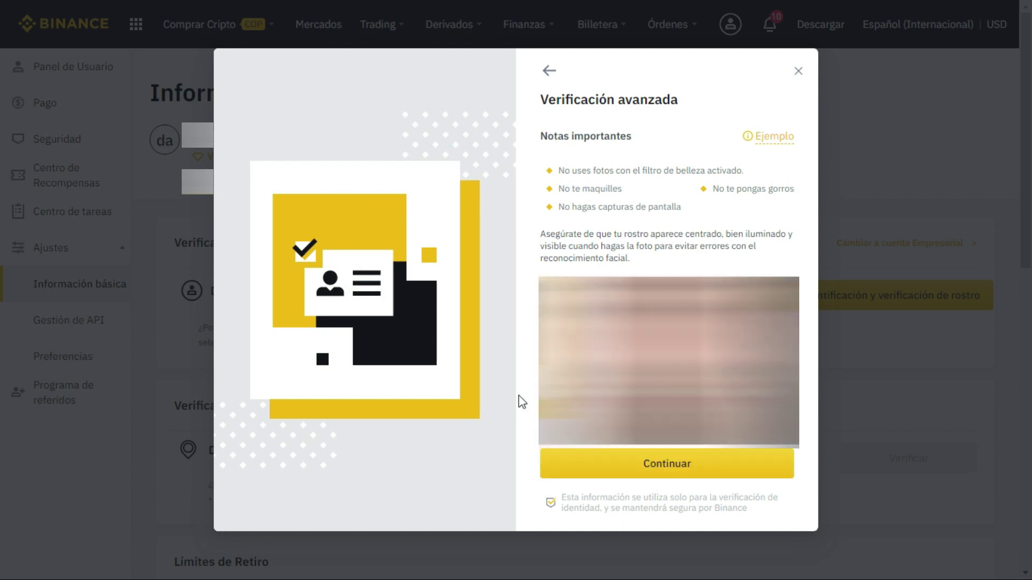
left_click(678, 477)
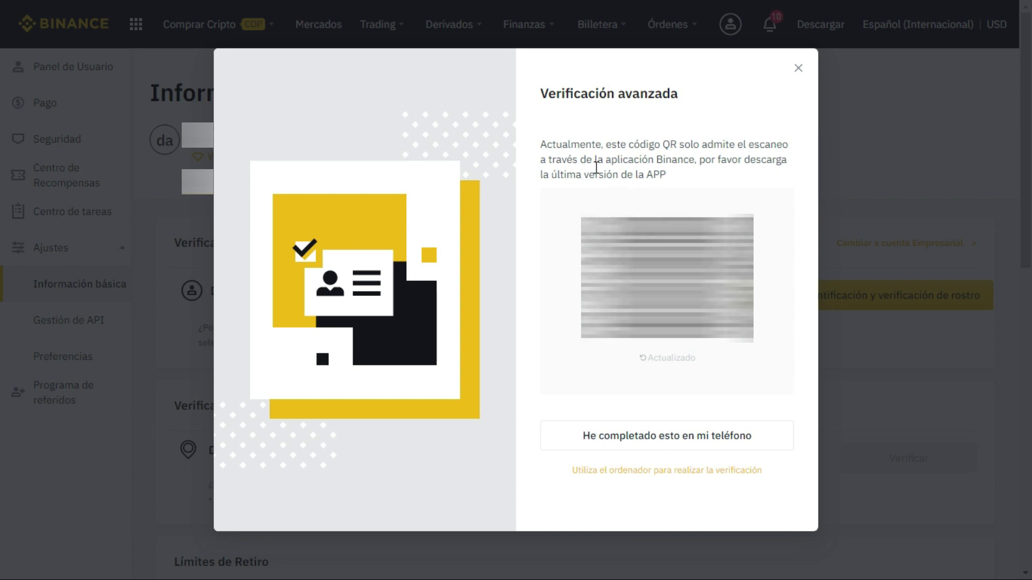
- Read the QR code instructions, confirm that the verification was completed on the phone, and check the identity verification status
left_click_drag(540, 144, 688, 155)
left_click(622, 143)
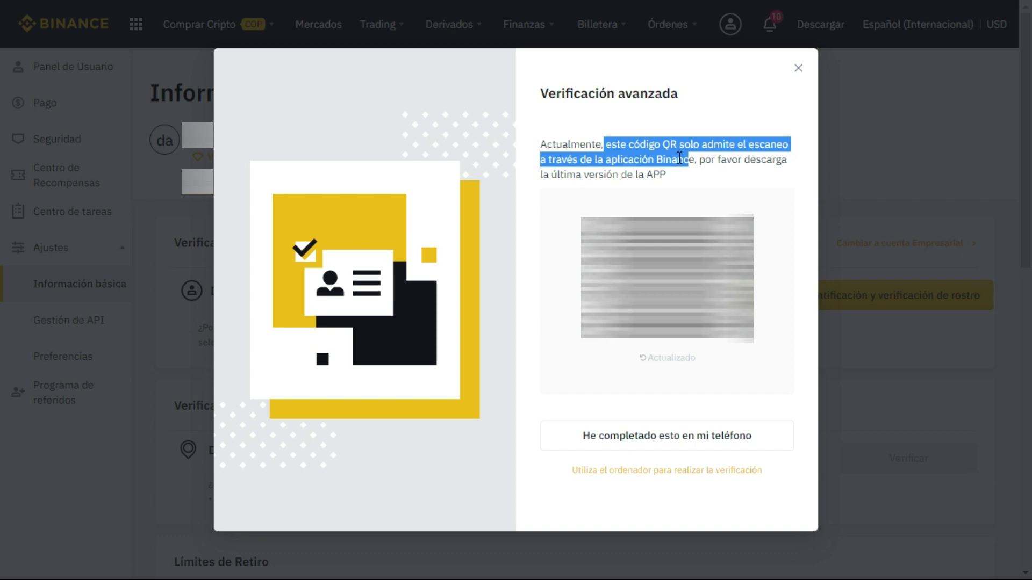
left_click(534, 273)
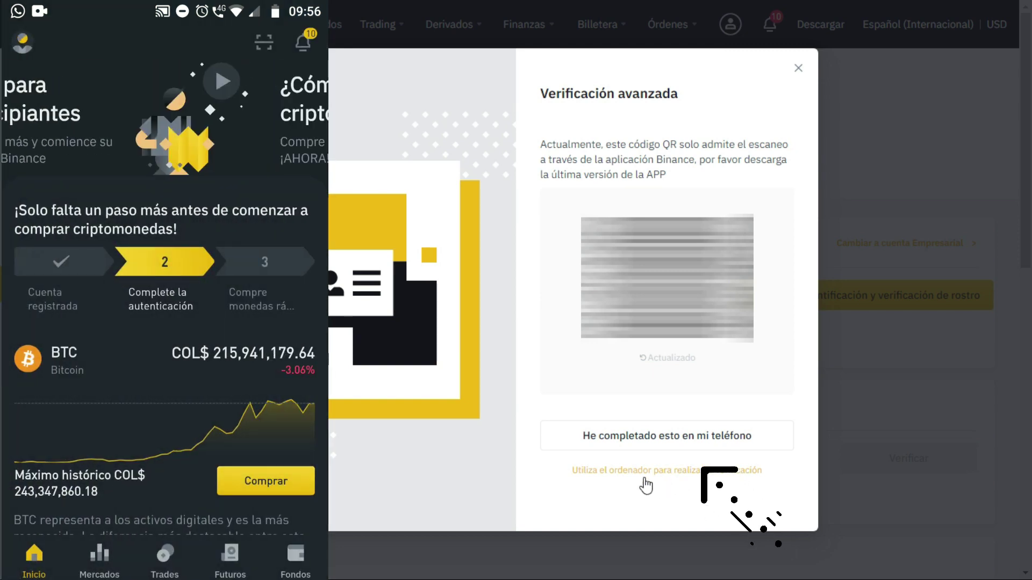
left_click(639, 442)
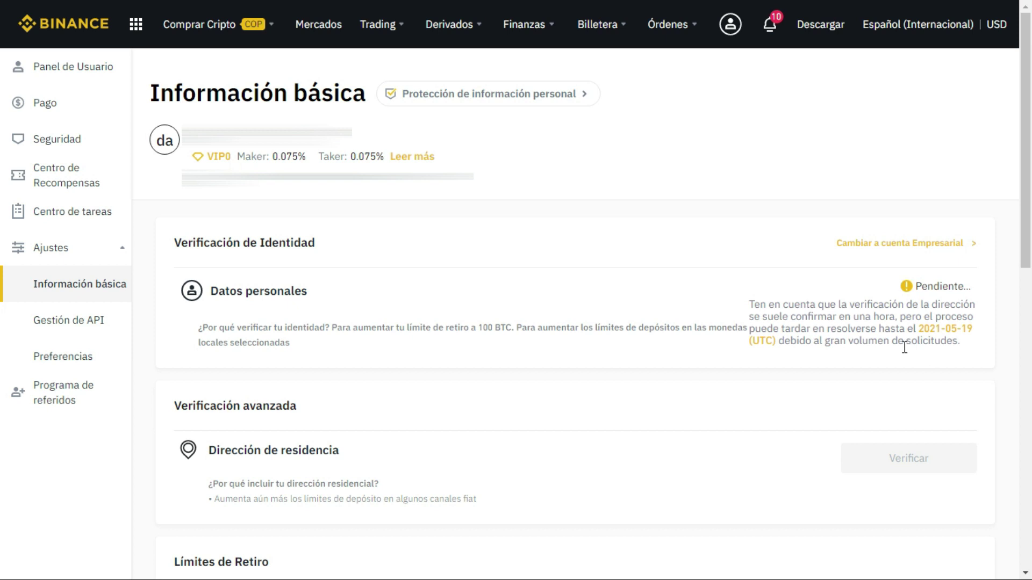
left_click_drag(916, 285, 960, 342)
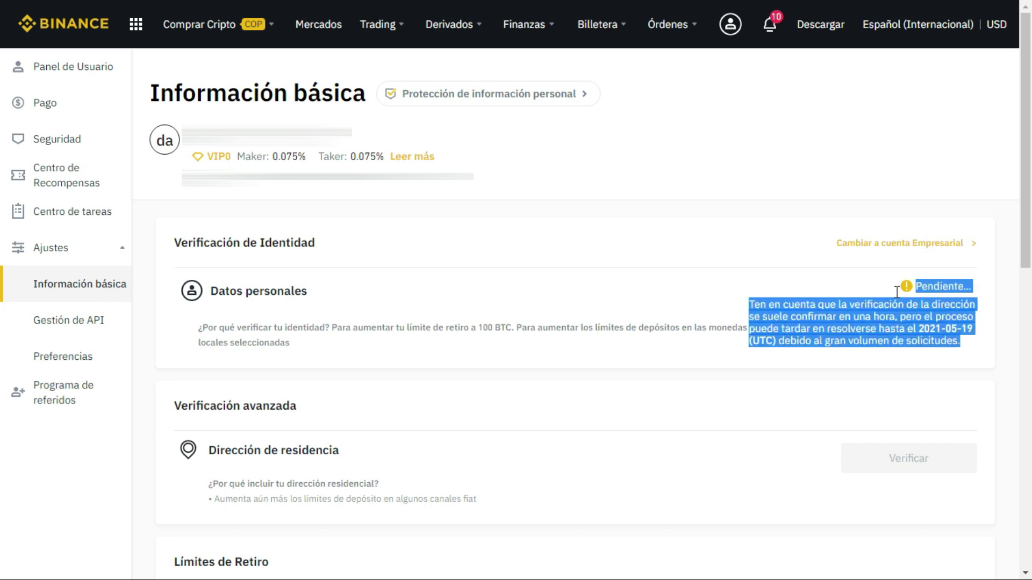
left_click(779, 231)
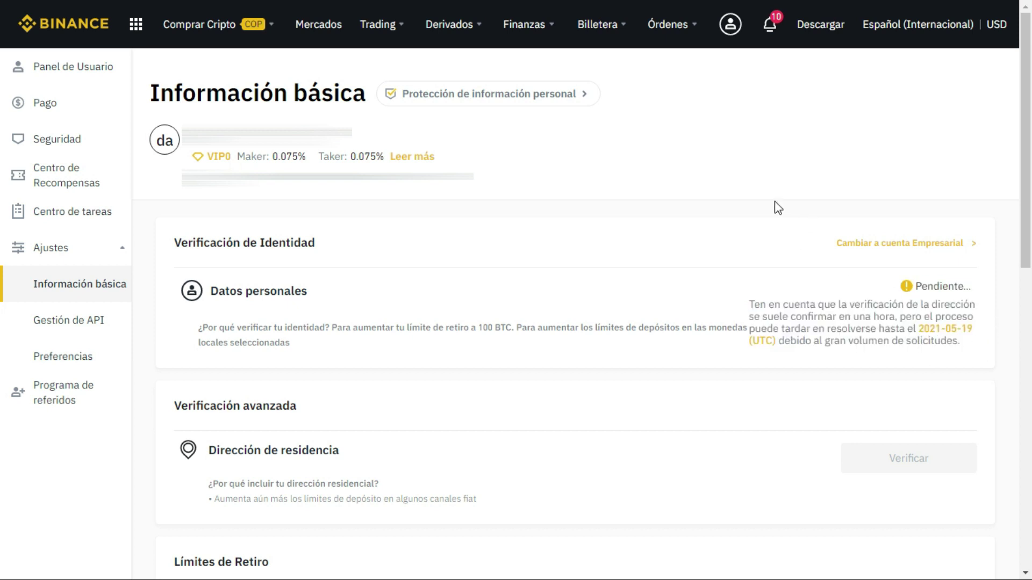